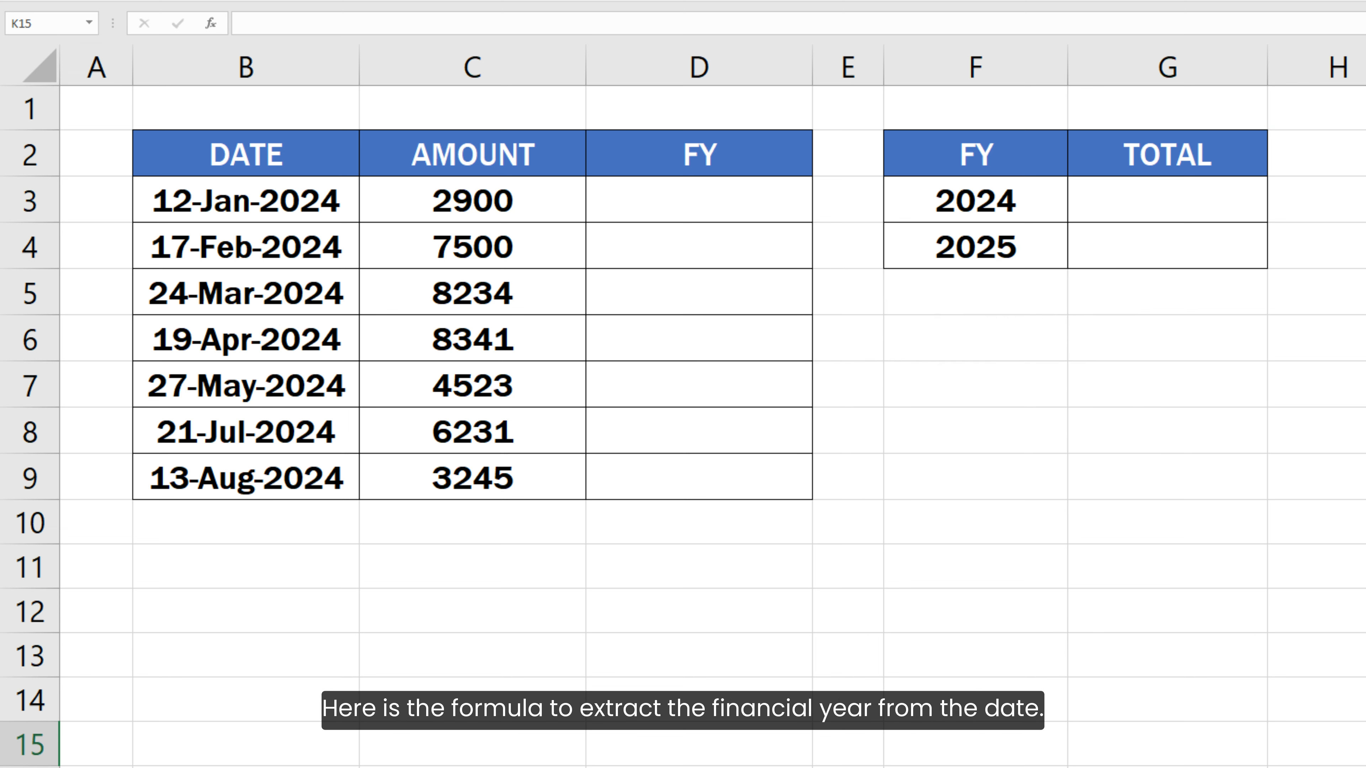
# Enter =YEAR(B3) + (MONTH(B3) >= 4) in D3 and copy the formula down through D9.
pyautogui.press('F2')
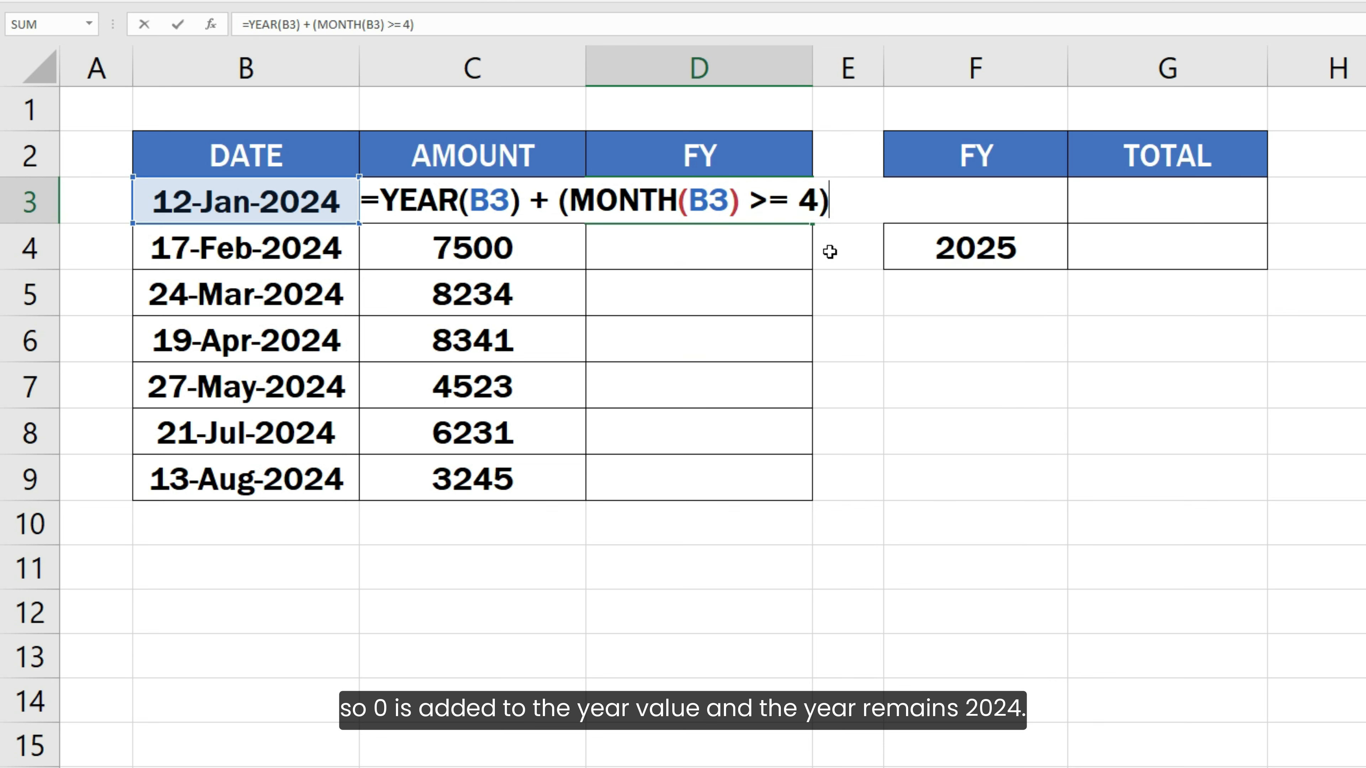
pyautogui.hotkey('ctrl', 'Return')
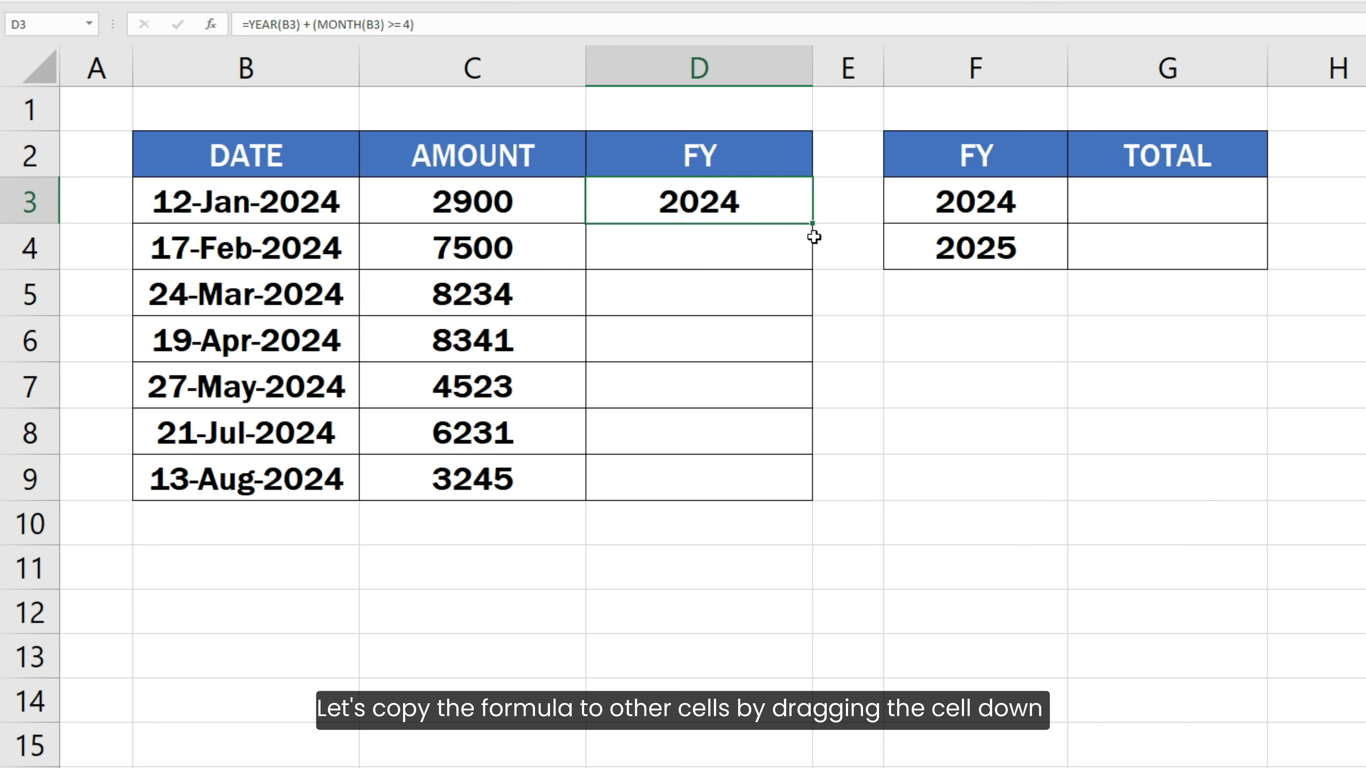
pyautogui.moveTo(811, 224); pyautogui.dragTo(811, 500)
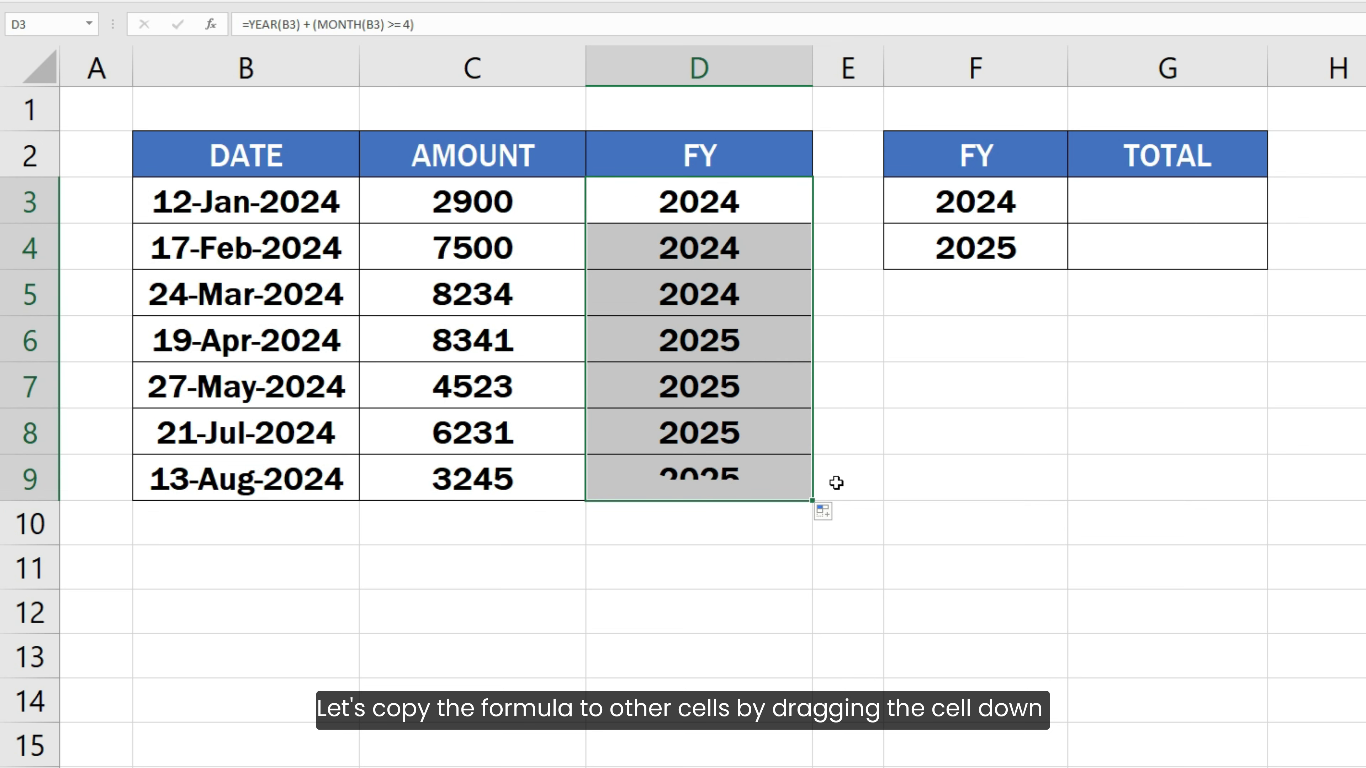
pyautogui.click(836, 483)
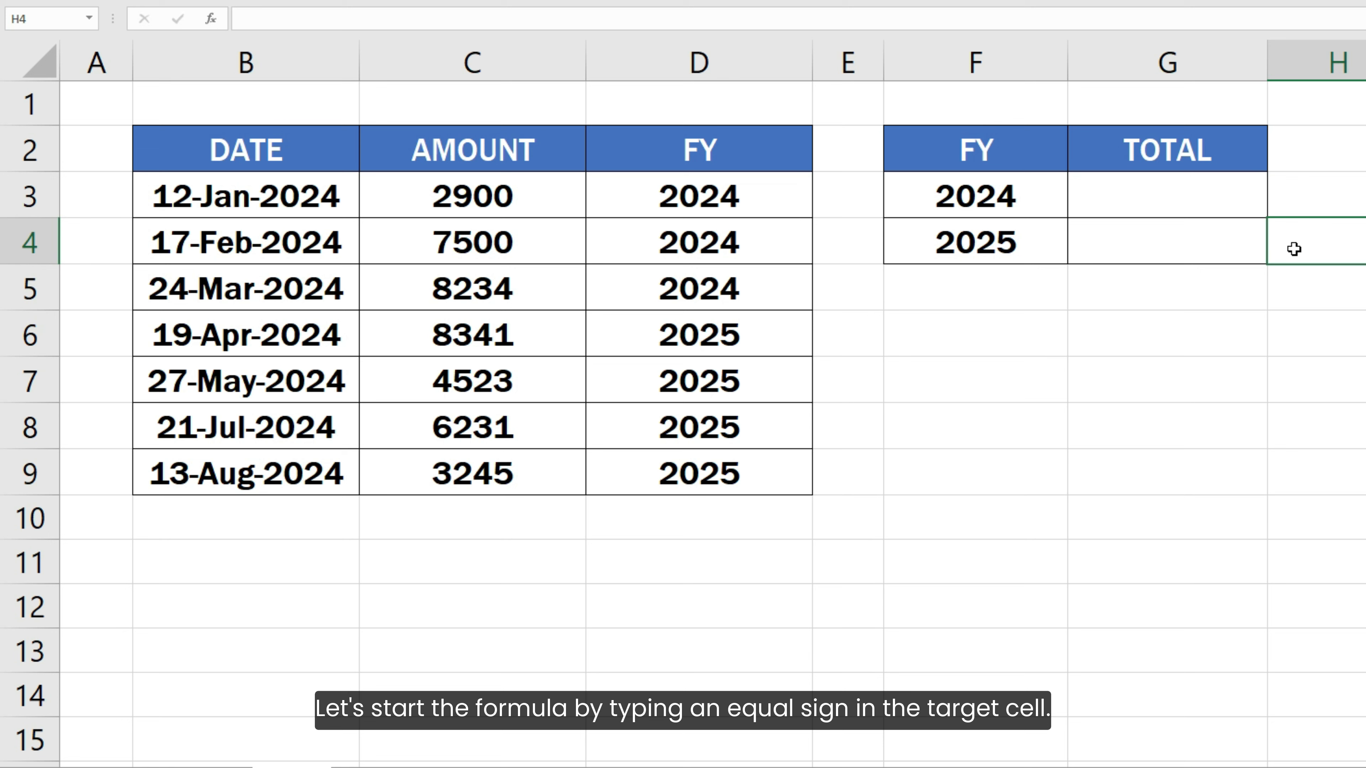
# Enter =SUMIF(D3:D9, F3, C3:C9) in G3 to total the amounts for fiscal year 2024.
pyautogui.click(1235, 207)
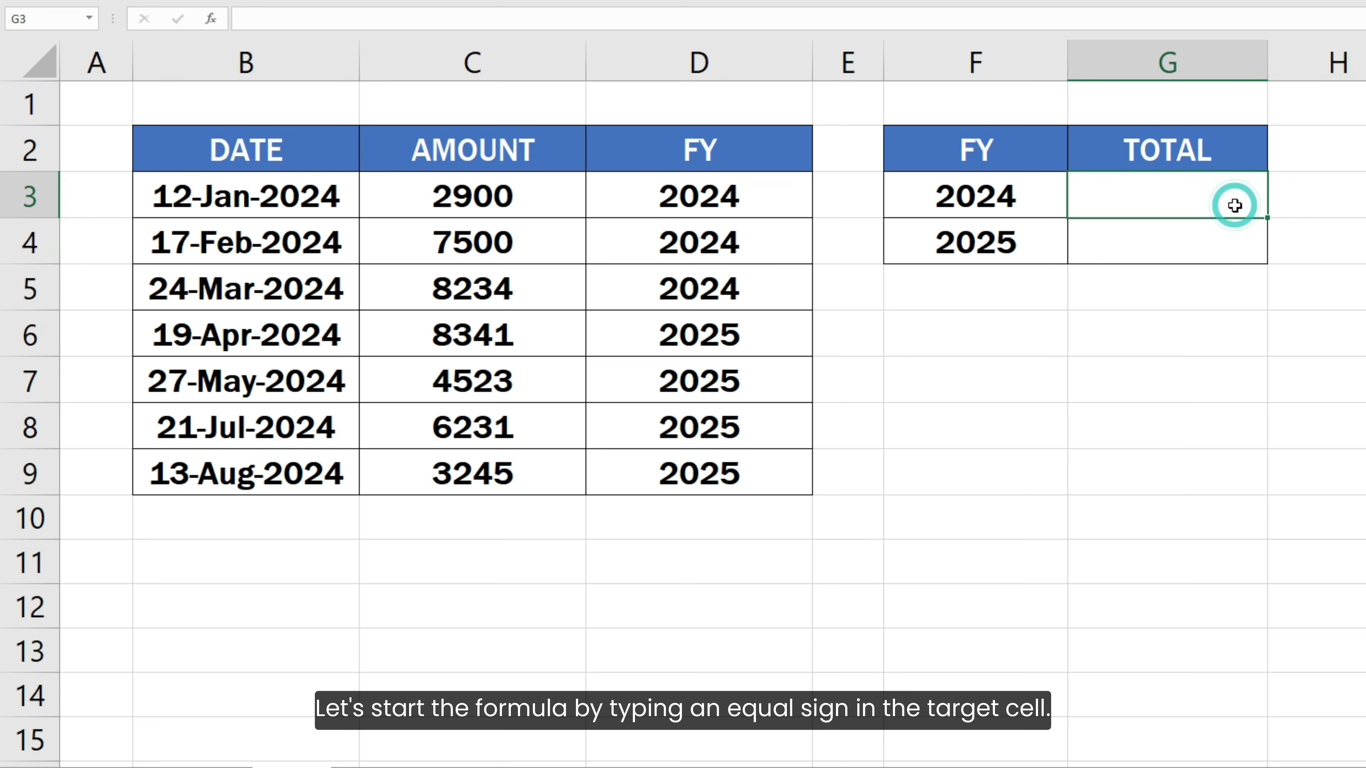
pyautogui.write('=SUMI')
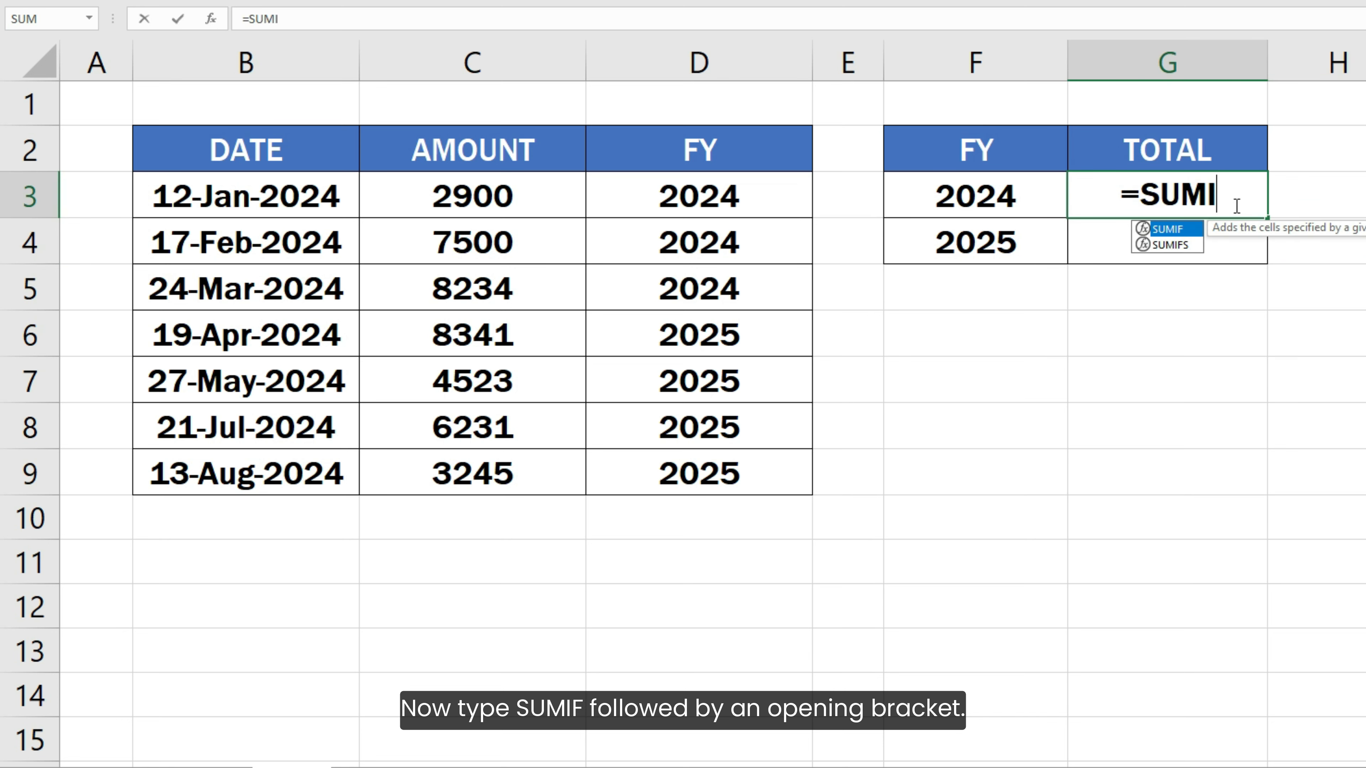
pyautogui.write('F(')
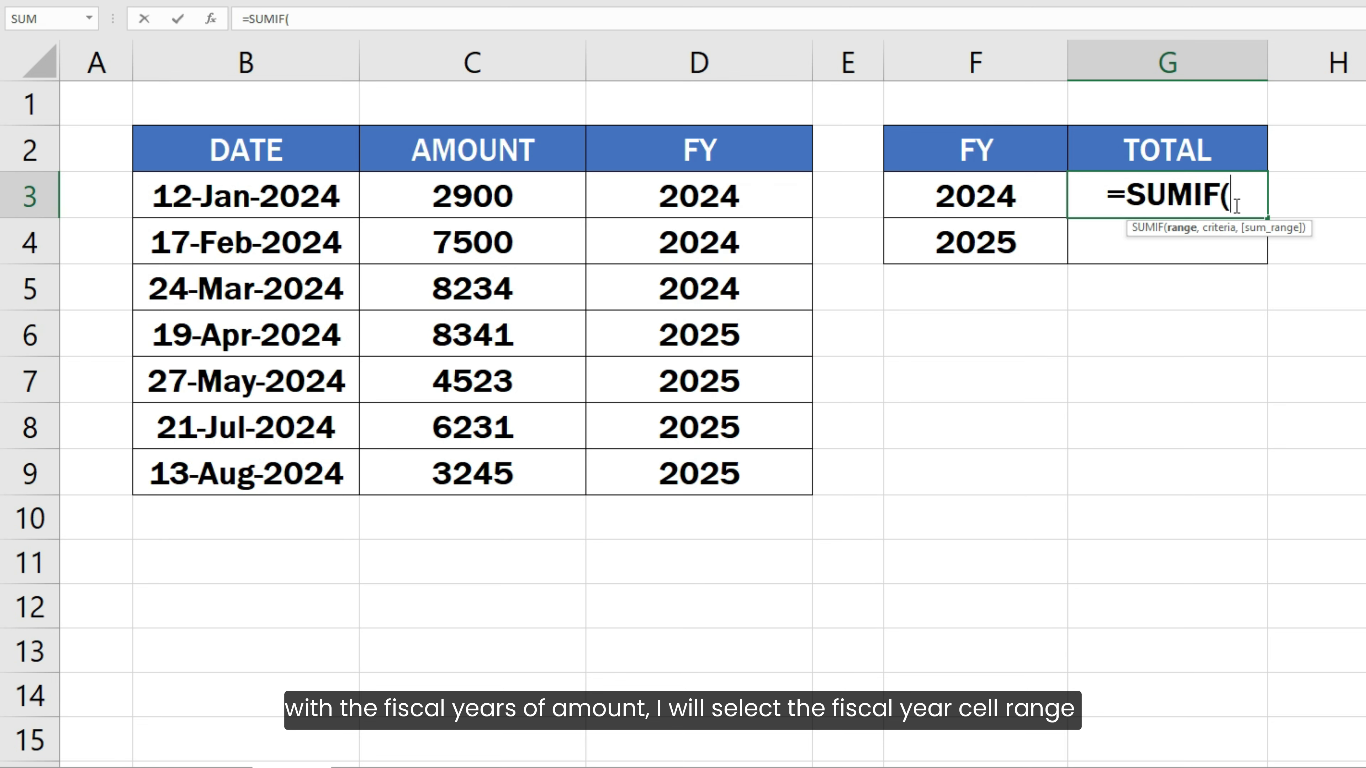
pyautogui.moveTo(784, 183); pyautogui.dragTo(767, 462)
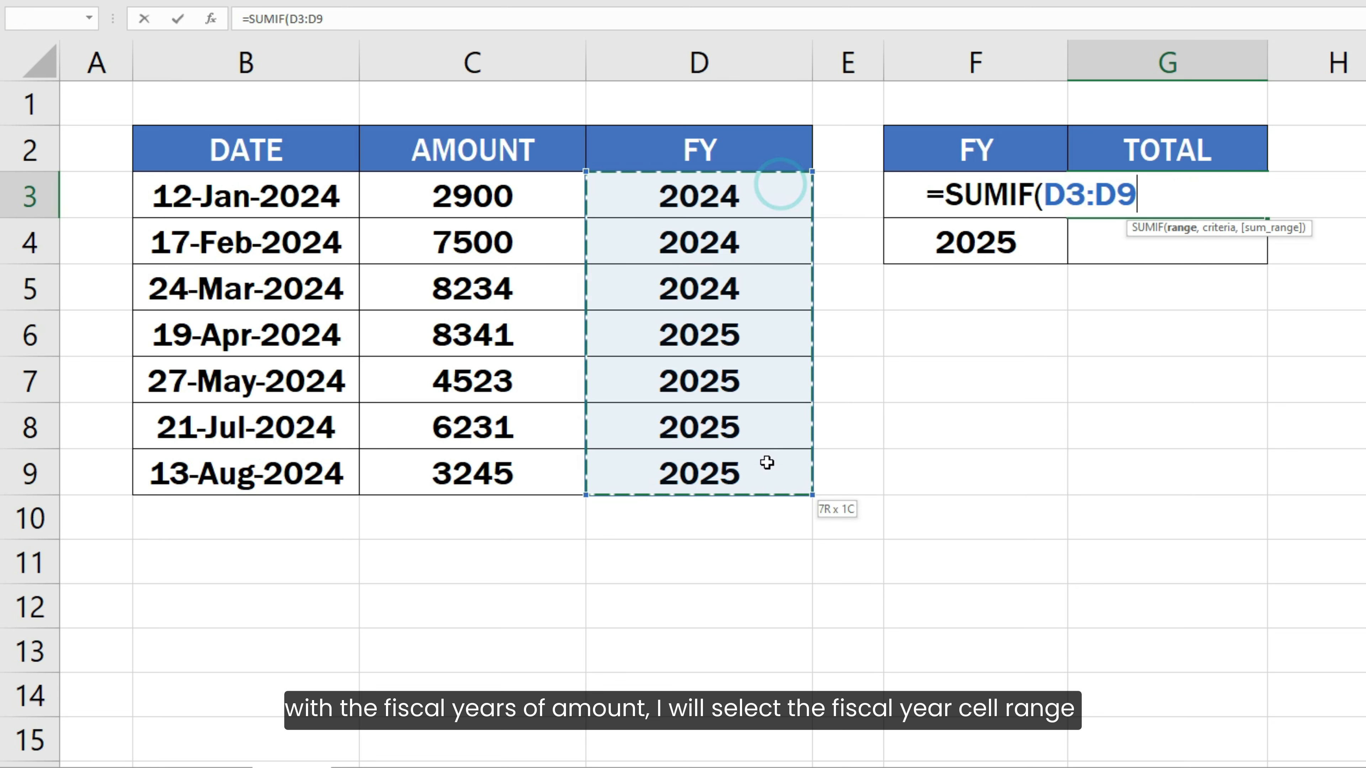
pyautogui.write(',')
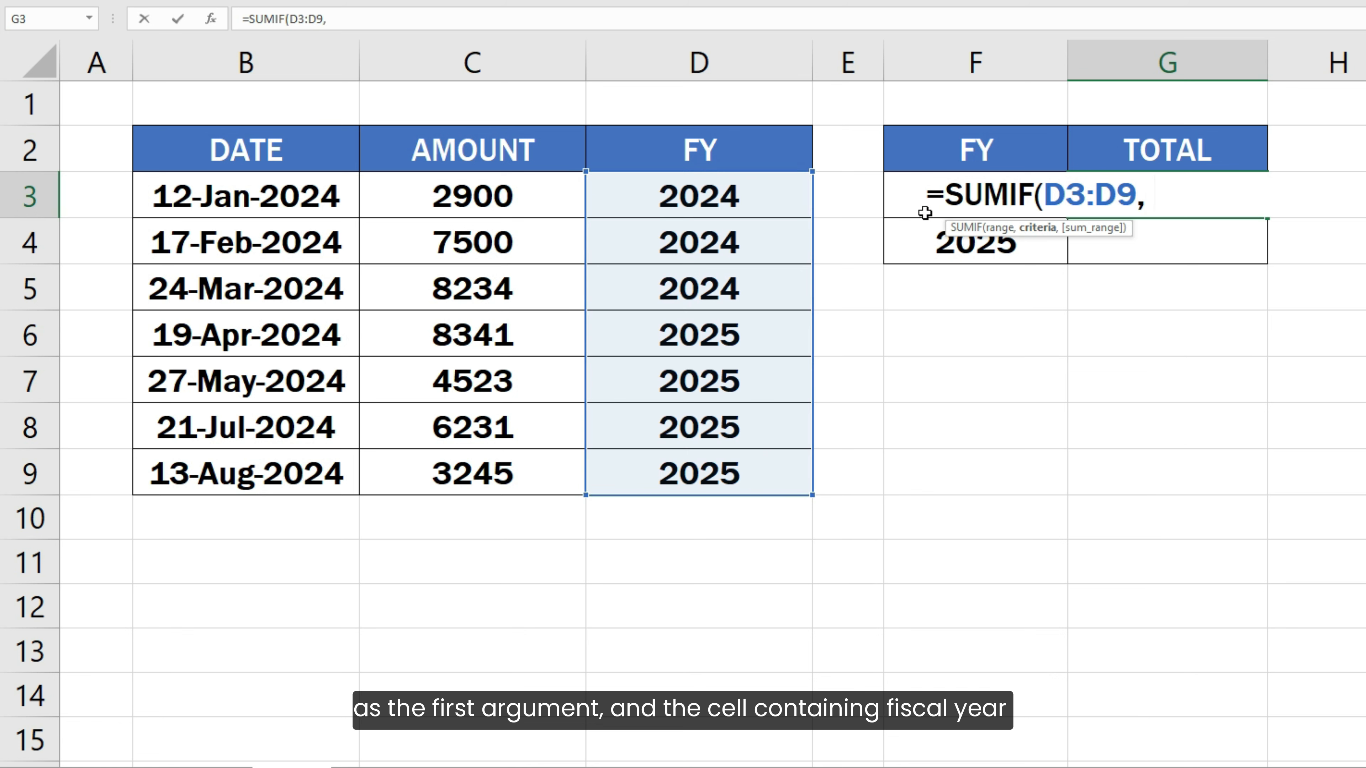
pyautogui.click(897, 202)
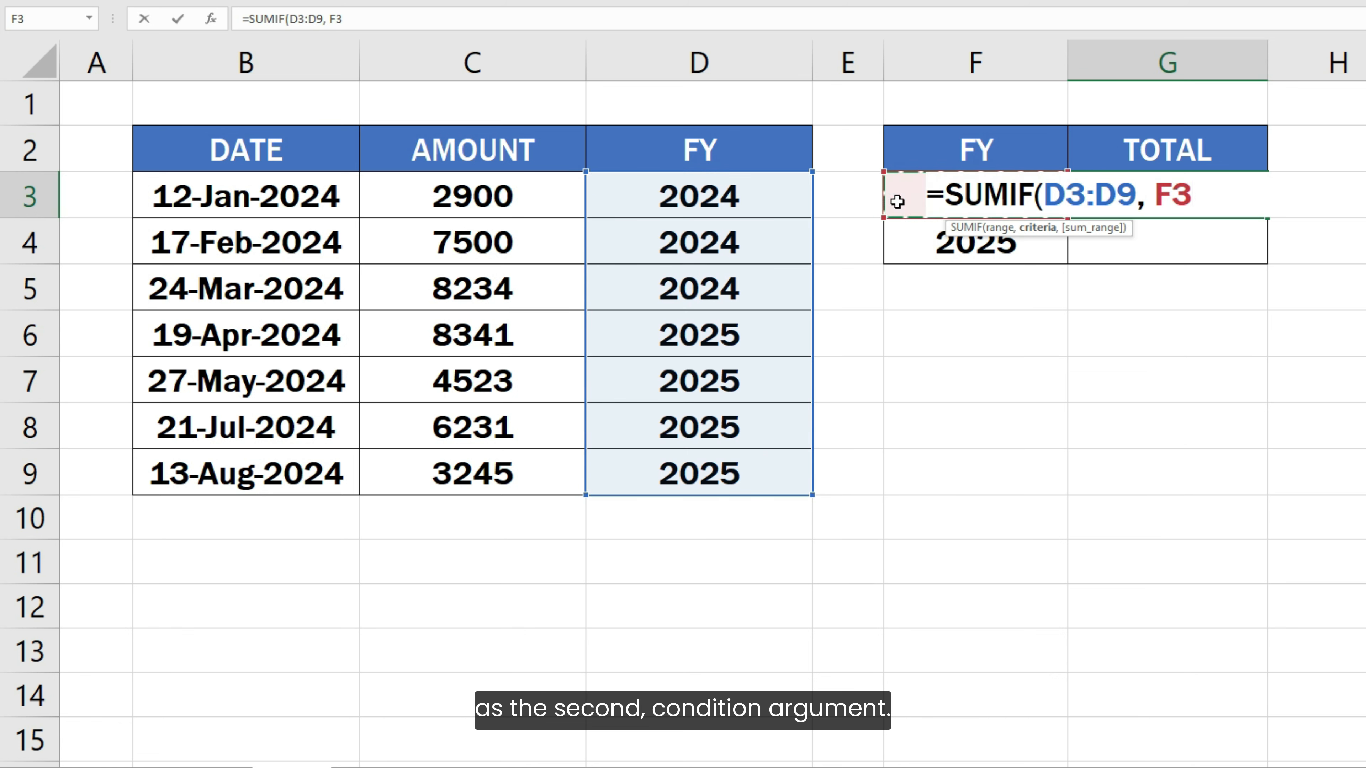
pyautogui.write(',')
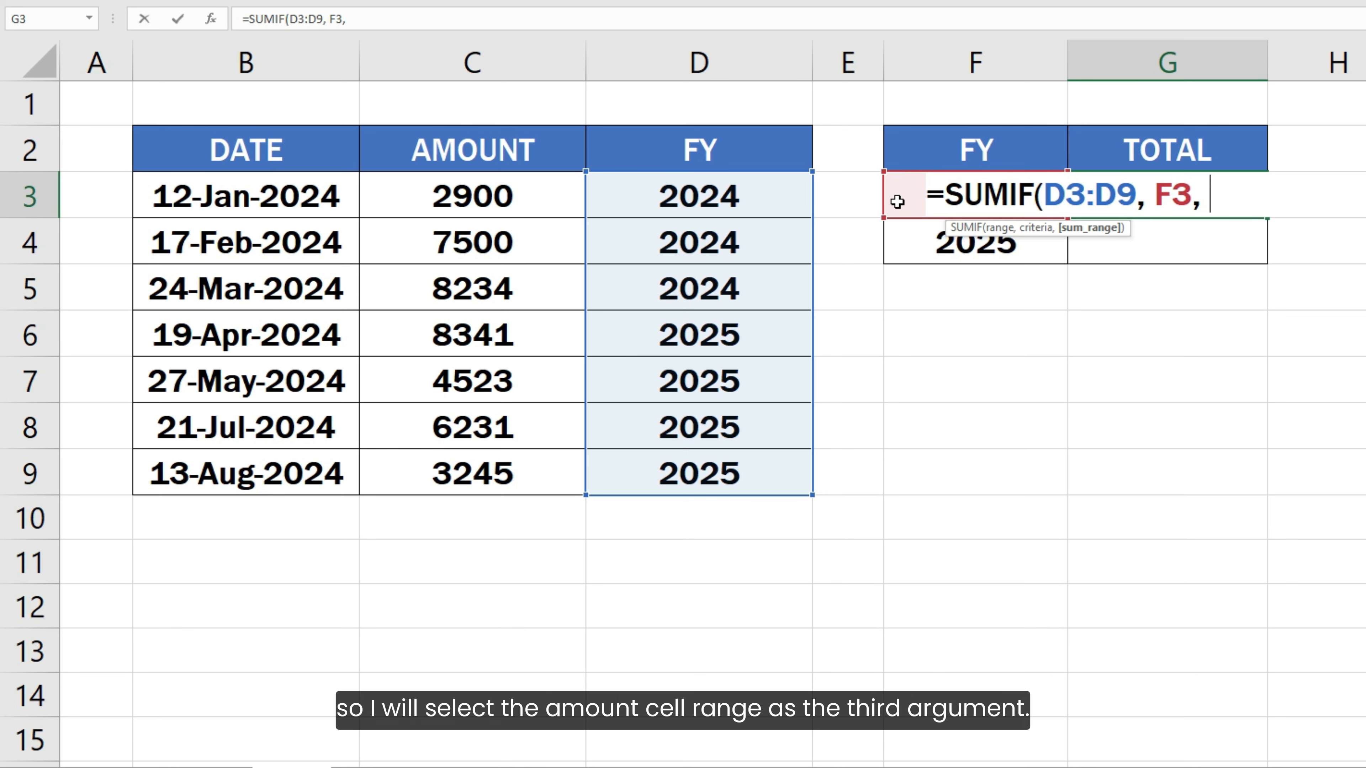
pyautogui.moveTo(543, 197); pyautogui.dragTo(517, 465)
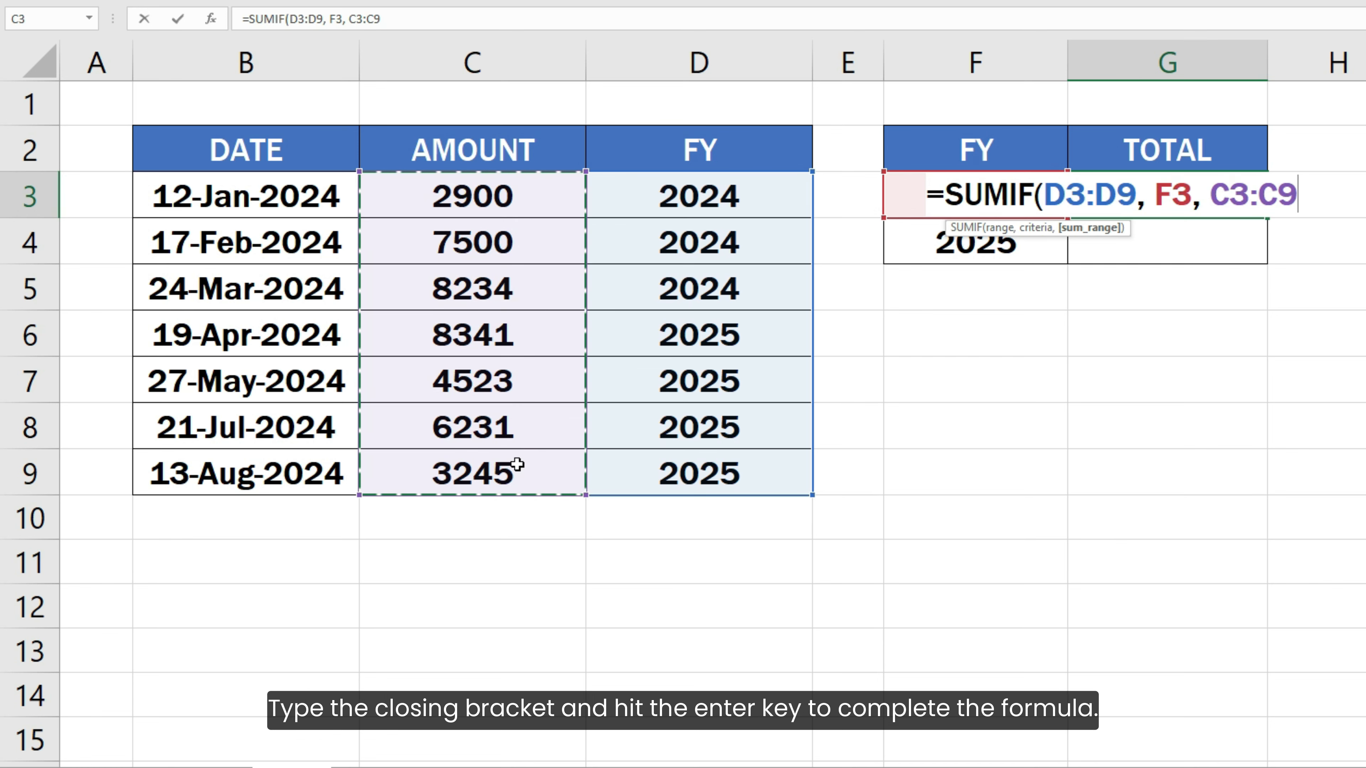
pyautogui.write(')')
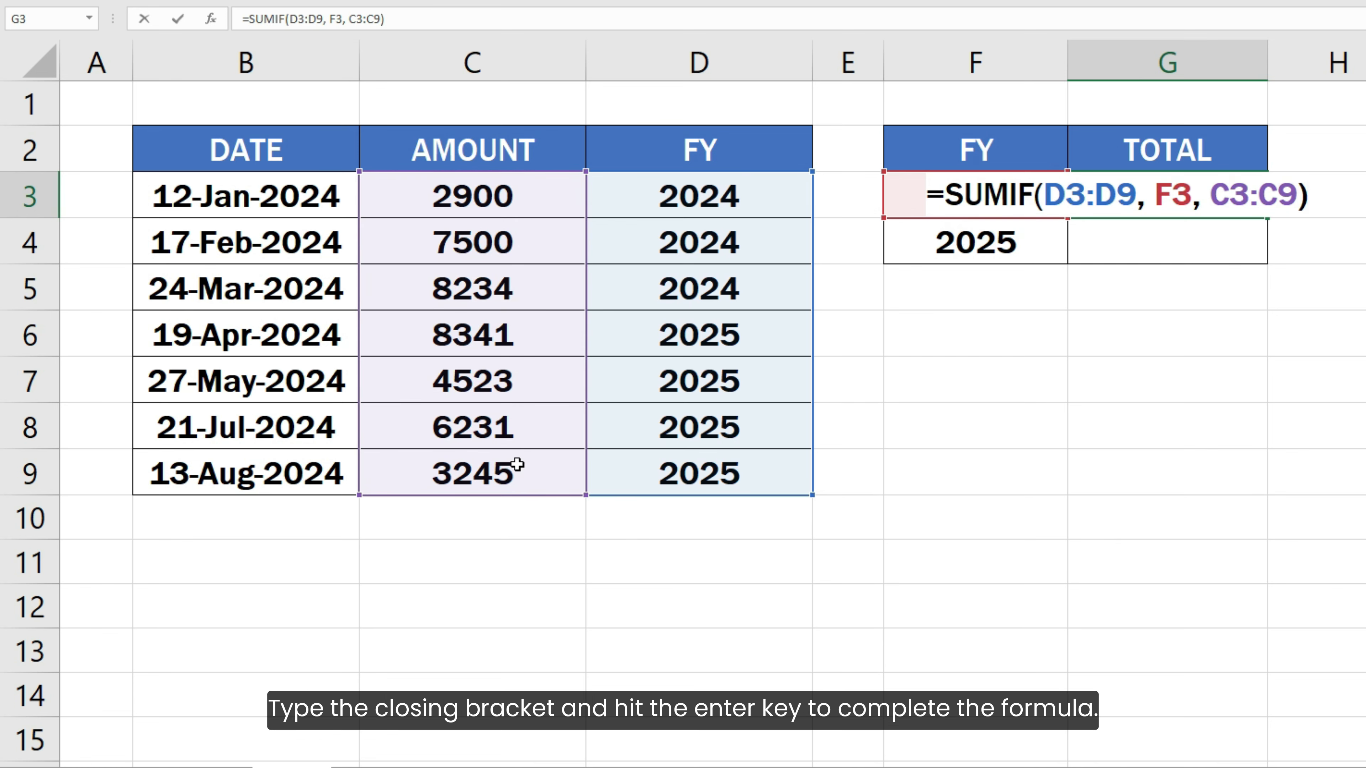
pyautogui.press('Return')
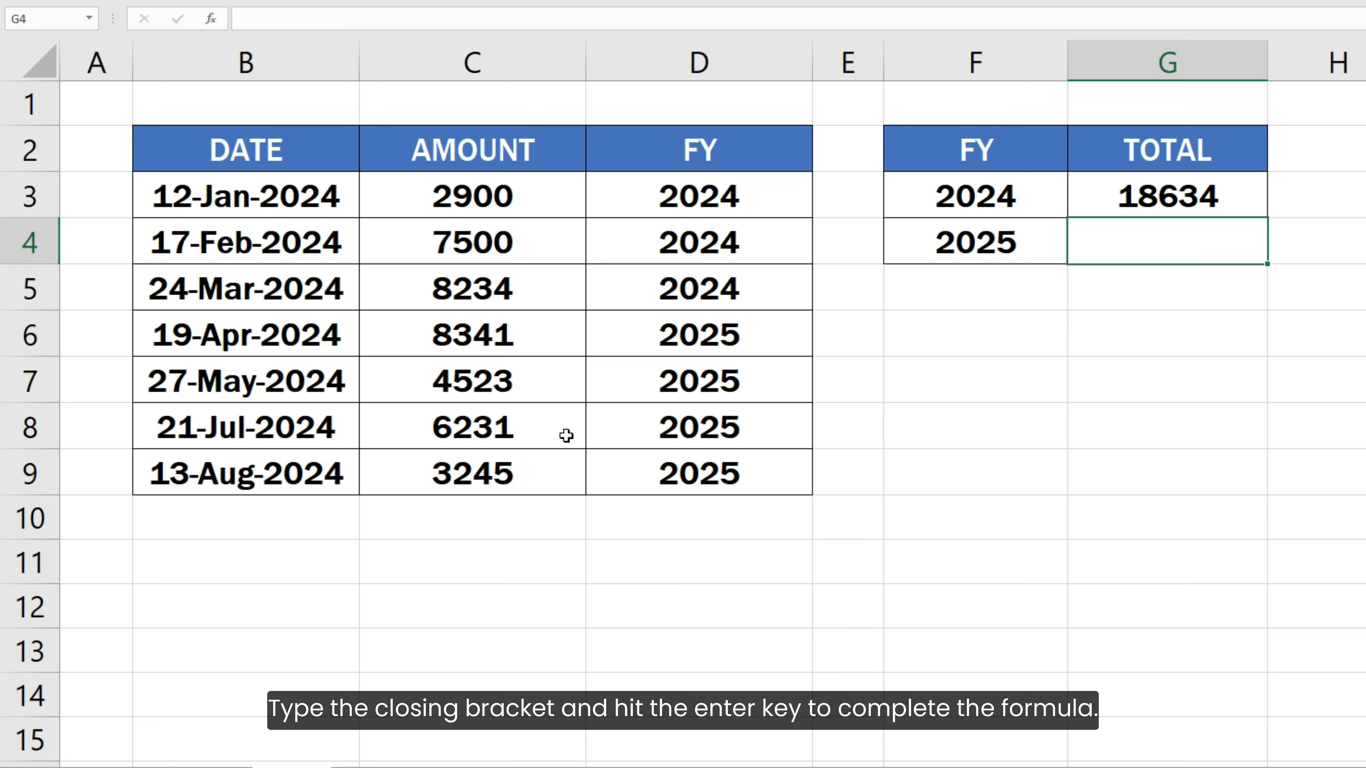
# Copy the G3 formula to G4 and correct its ranges so it reads =SUMIF(D3:D9, F4, C3:C9).
pyautogui.click(1248, 196)
pyautogui.moveTo(1266, 216); pyautogui.dragTo(1253, 259)
pyautogui.doubleClick(1247, 248)
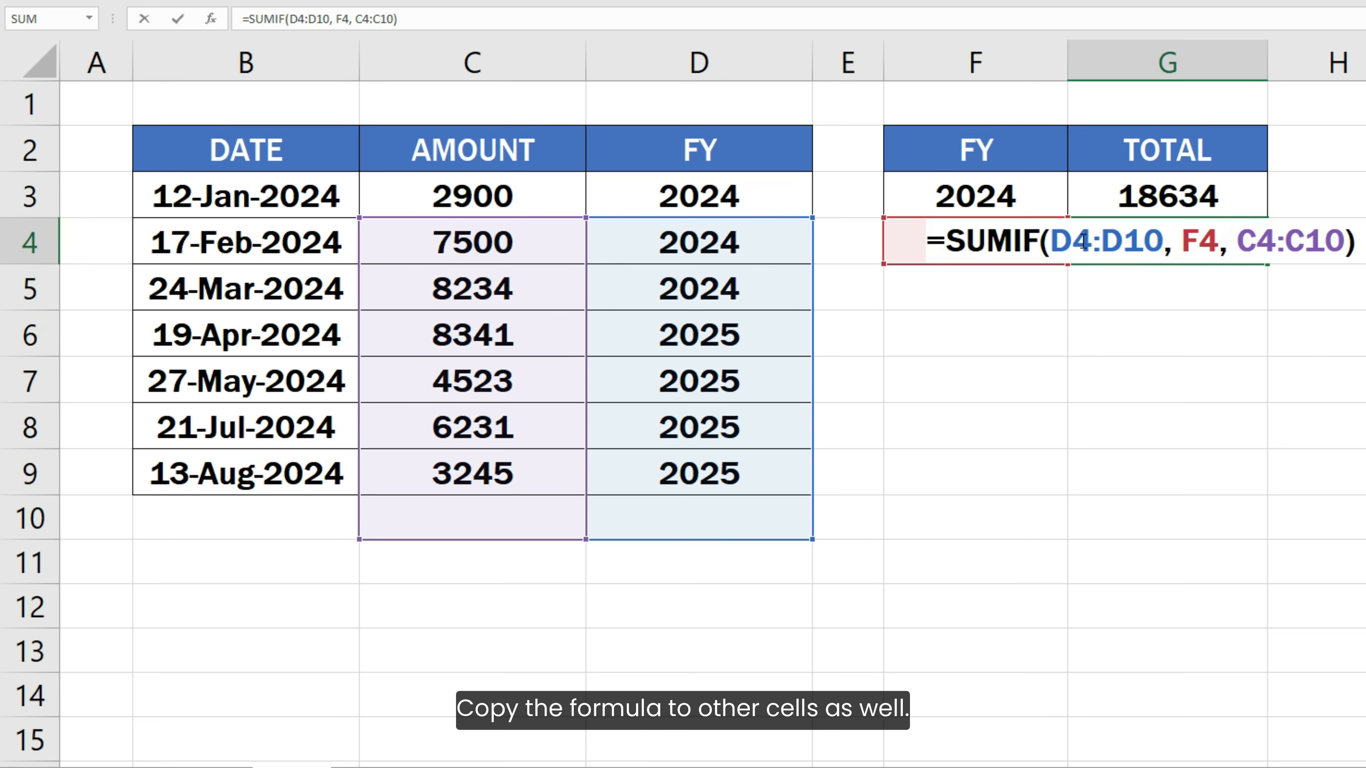
pyautogui.write('3')
pyautogui.moveTo(1073, 242); pyautogui.dragTo(1319, 246)
pyautogui.write('939')
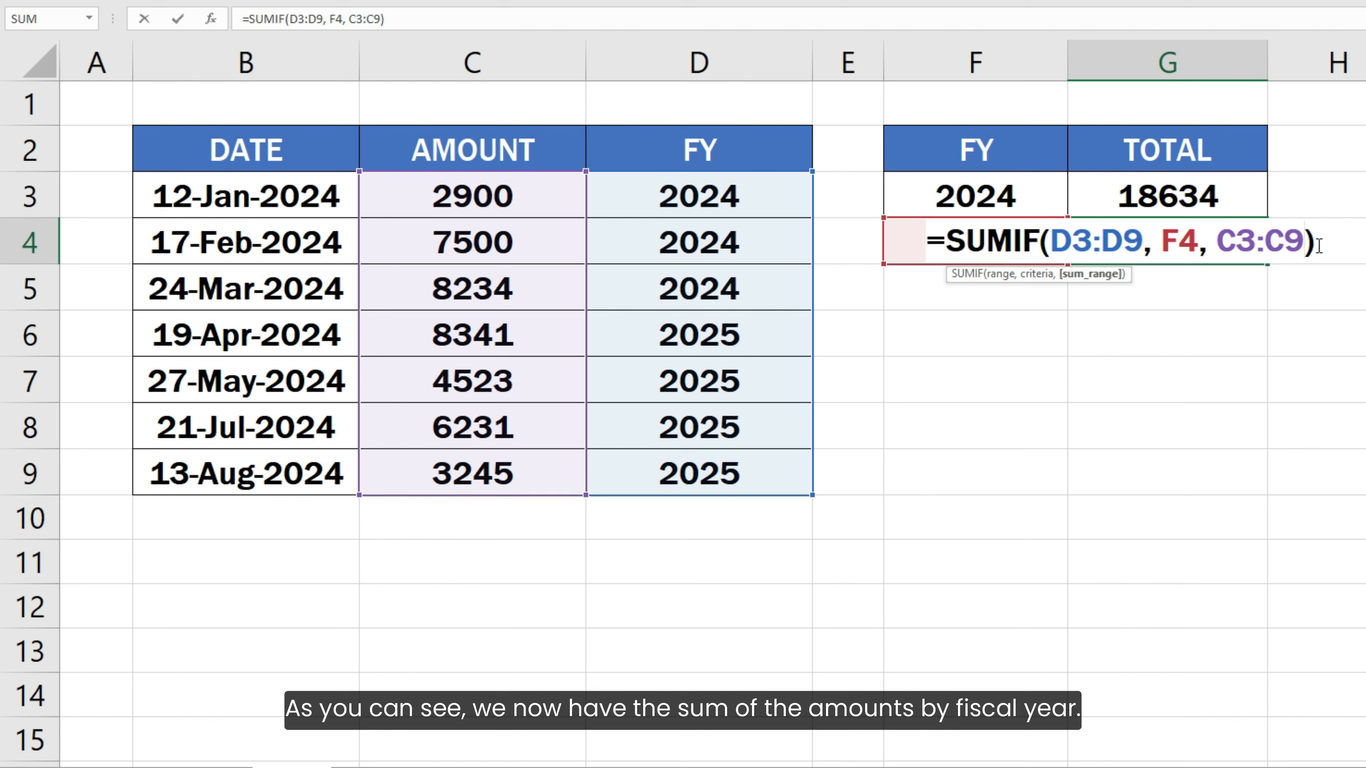
pyautogui.press('Return')
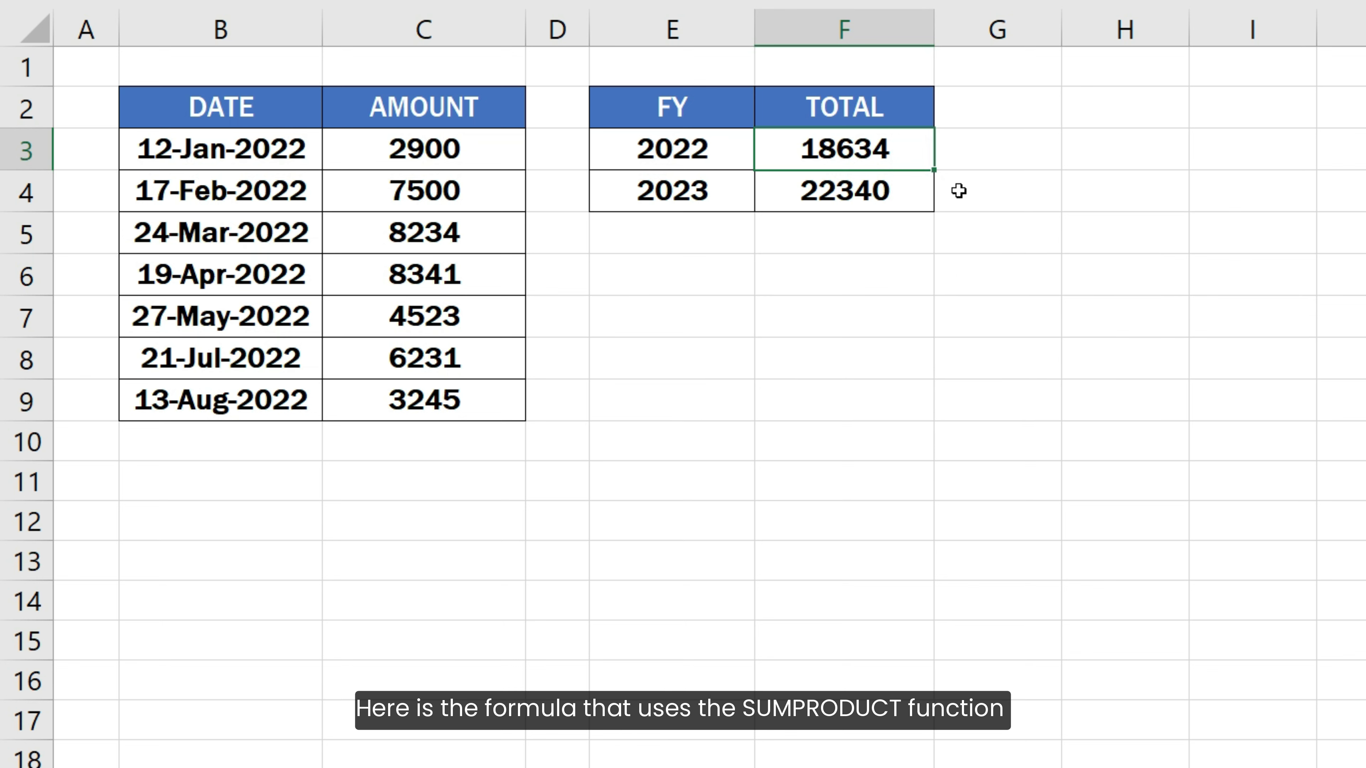
# Evaluate the YEAR(B3:B9) + (MONTH(B3:B9)>=4) part of the SUMPRODUCT formula in F3, and restore the formula text.
pyautogui.press('F2')
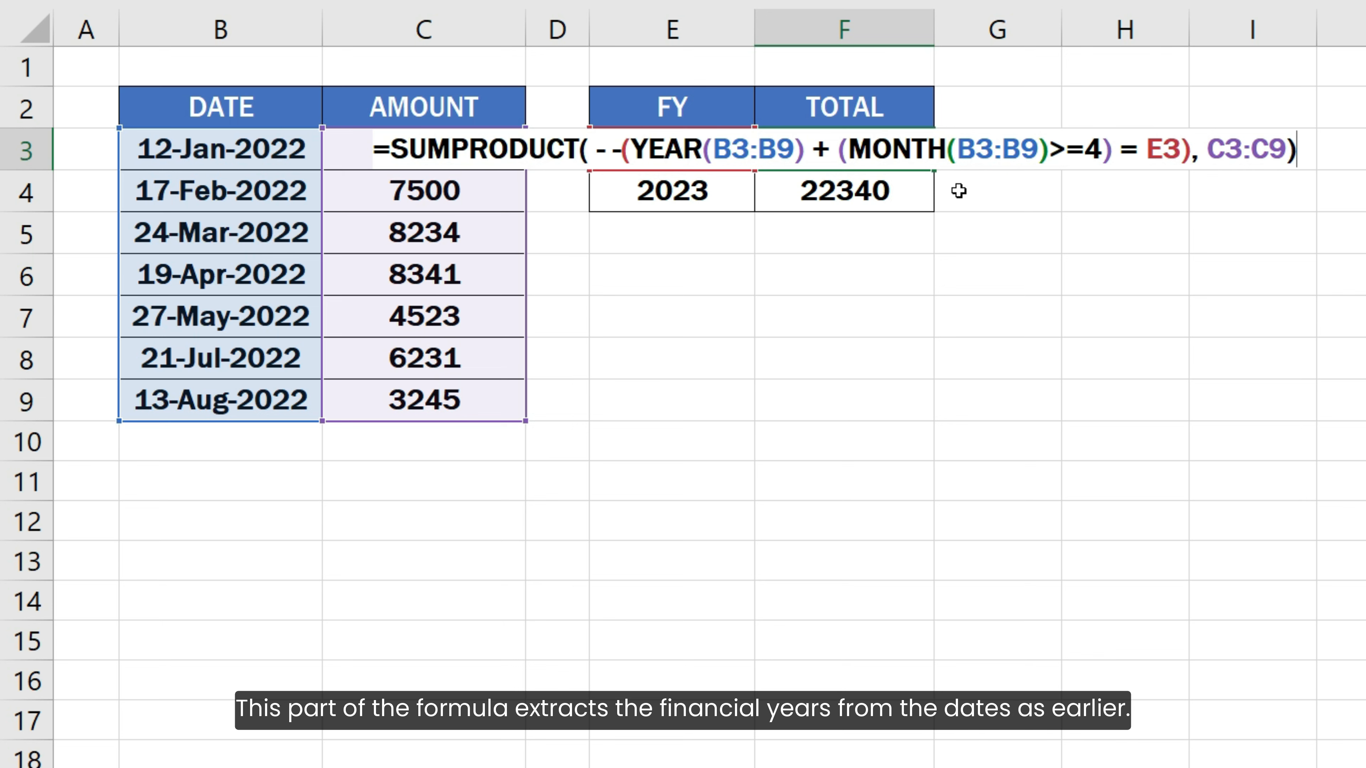
pyautogui.moveTo(626, 148); pyautogui.dragTo(1110, 180)
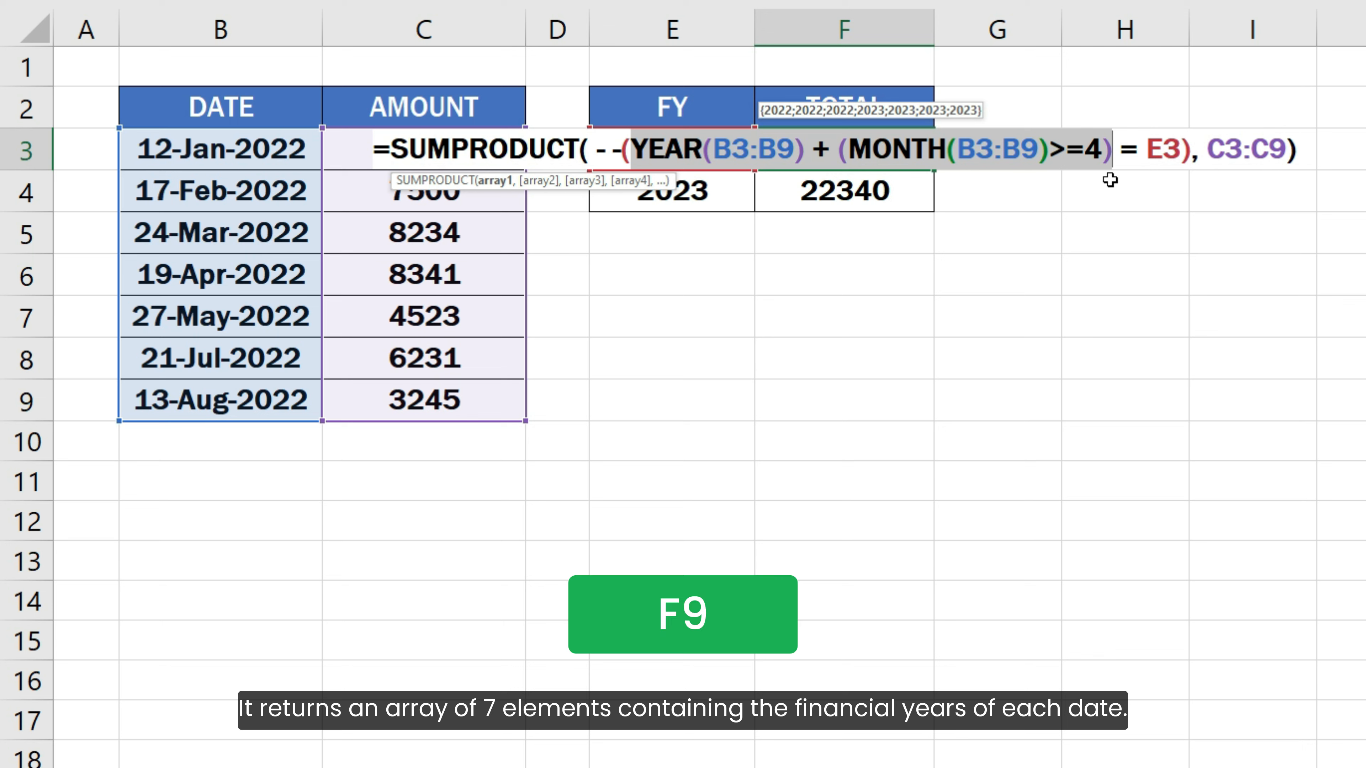
pyautogui.press('F9')
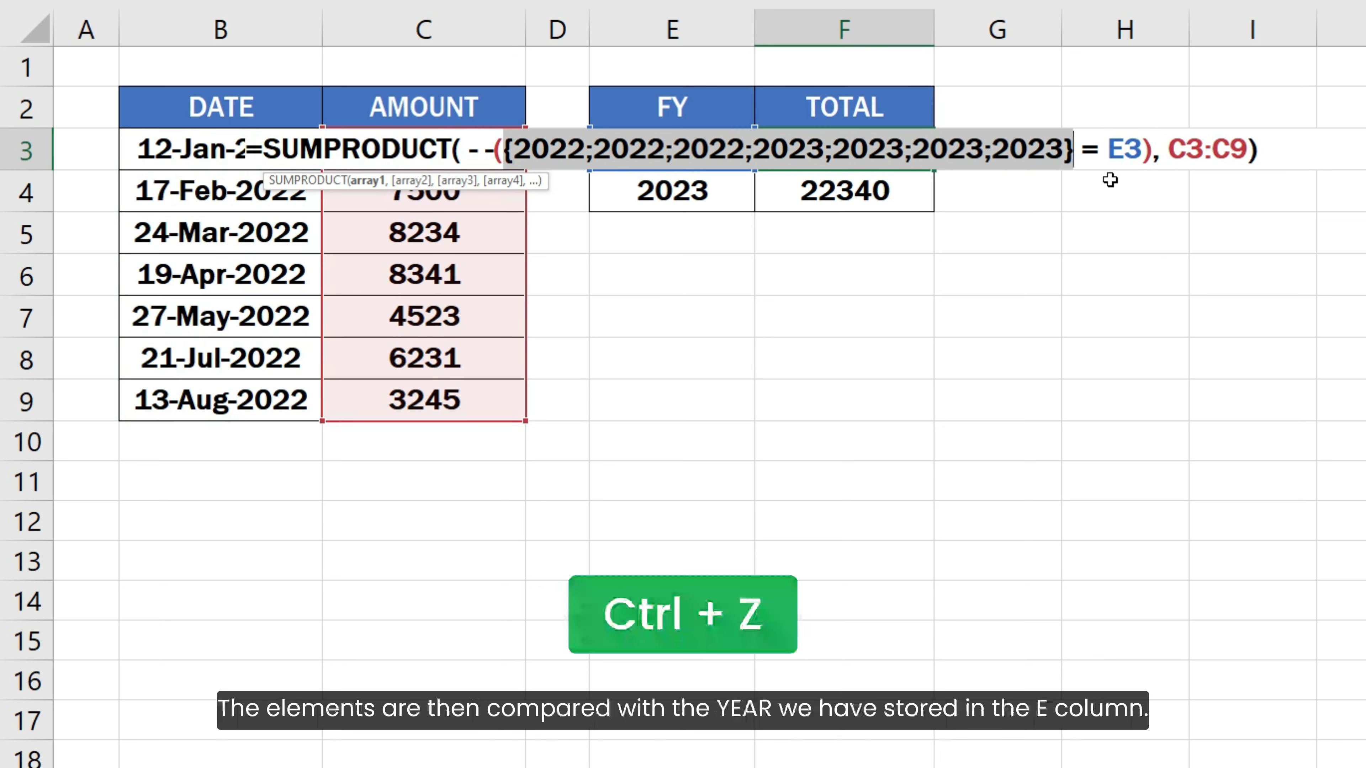
pyautogui.hotkey('ctrl', 'z')
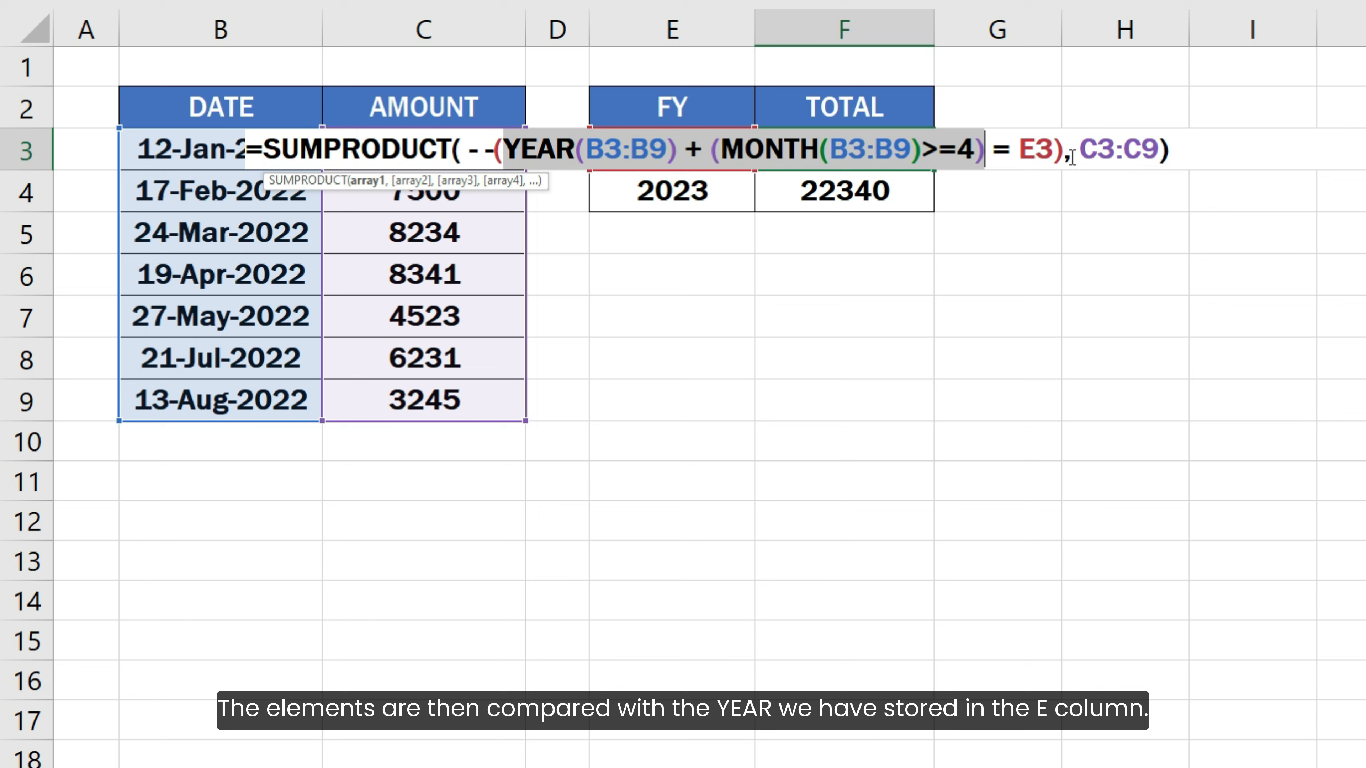
# Evaluate the financial-year expression including its comparison with E3 in the F3 formula, and restore the formula text.
pyautogui.keyDown('shift'); pyautogui.click(1053, 151); pyautogui.keyUp('shift')
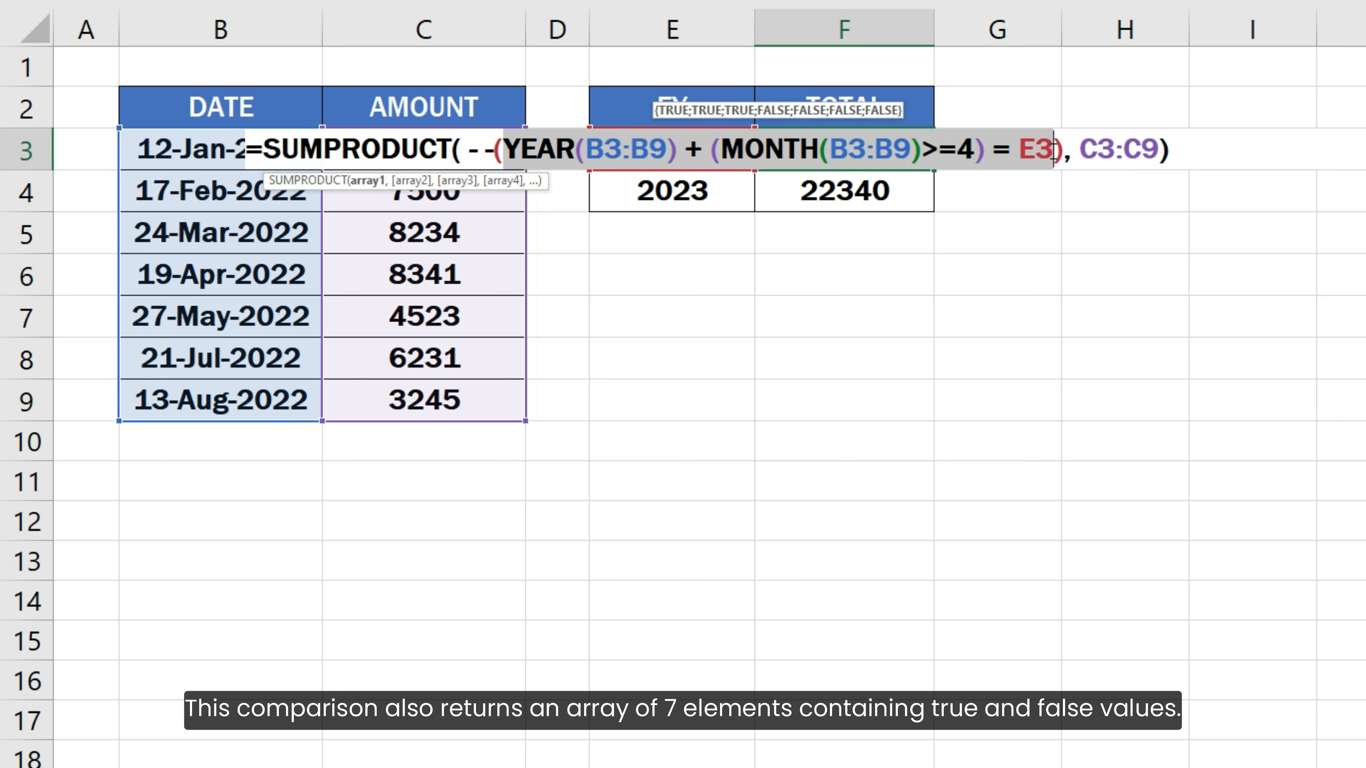
pyautogui.press('F9')
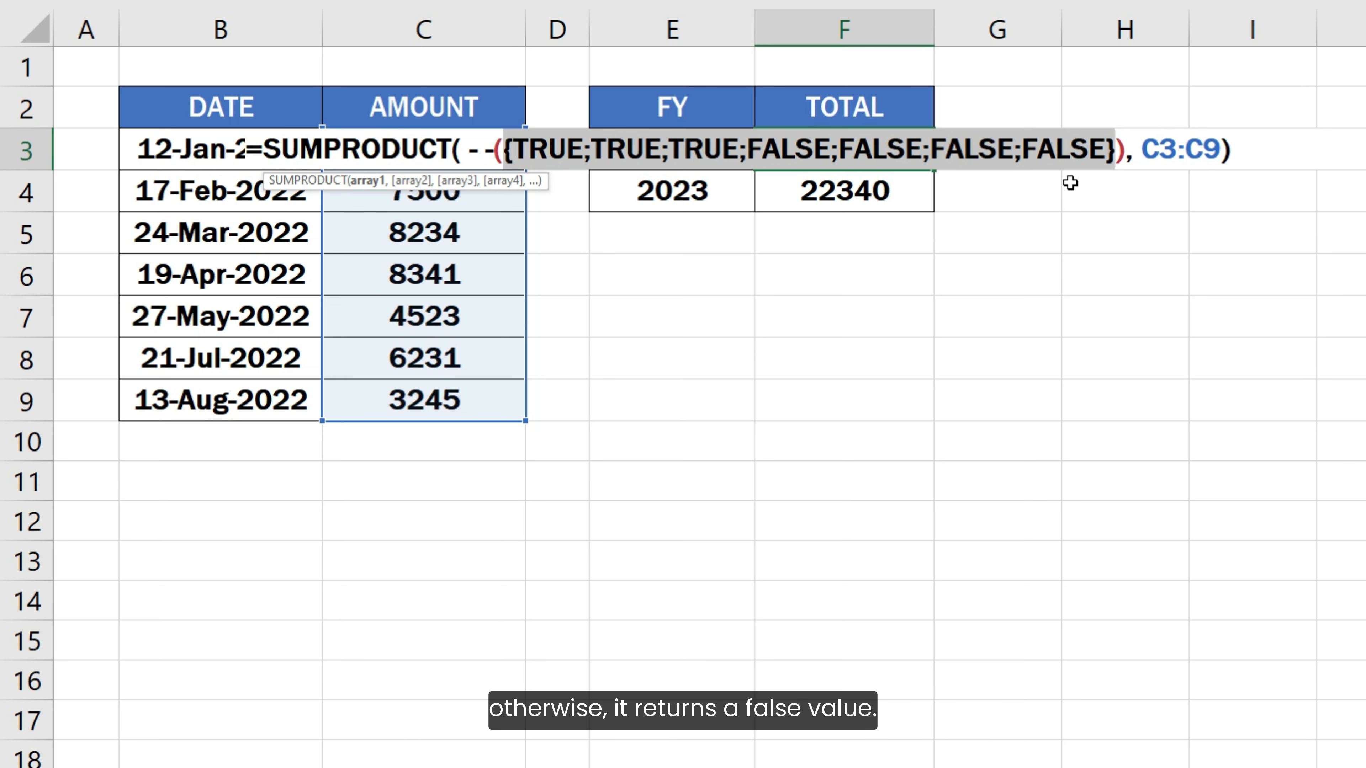
pyautogui.hotkey('ctrl', 'z')
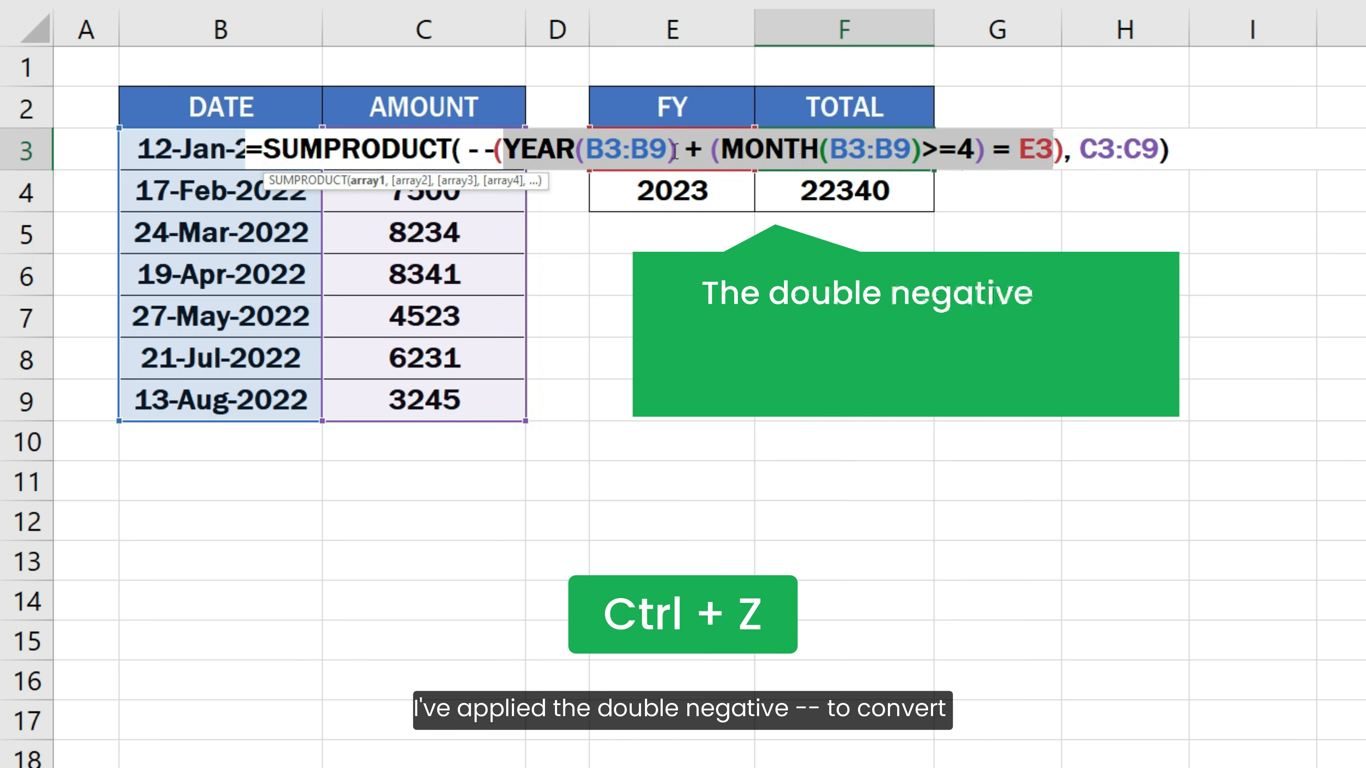
# Evaluate the whole first SUMPRODUCT argument in F3, including the double negative, then restore the formula and finish editing.
pyautogui.moveTo(469, 157); pyautogui.dragTo(1064, 160)
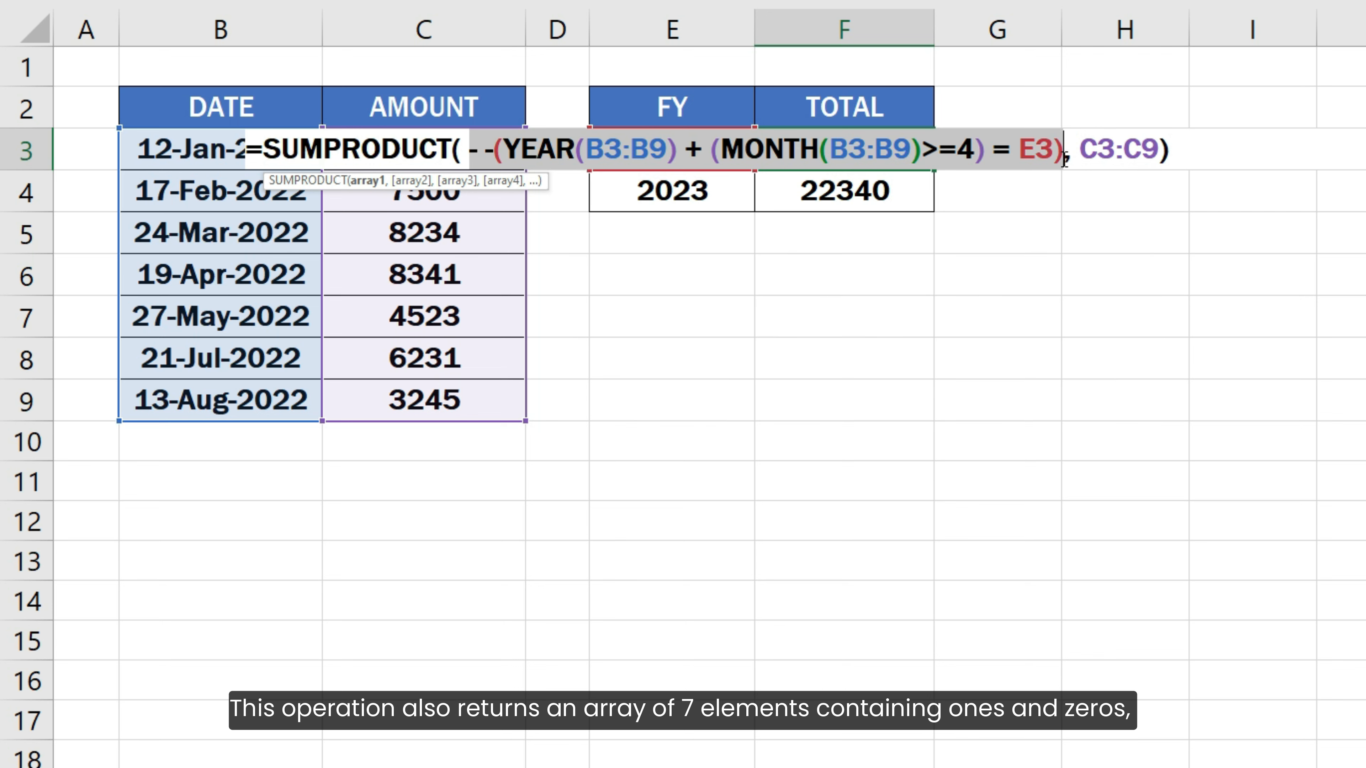
pyautogui.press('F9')
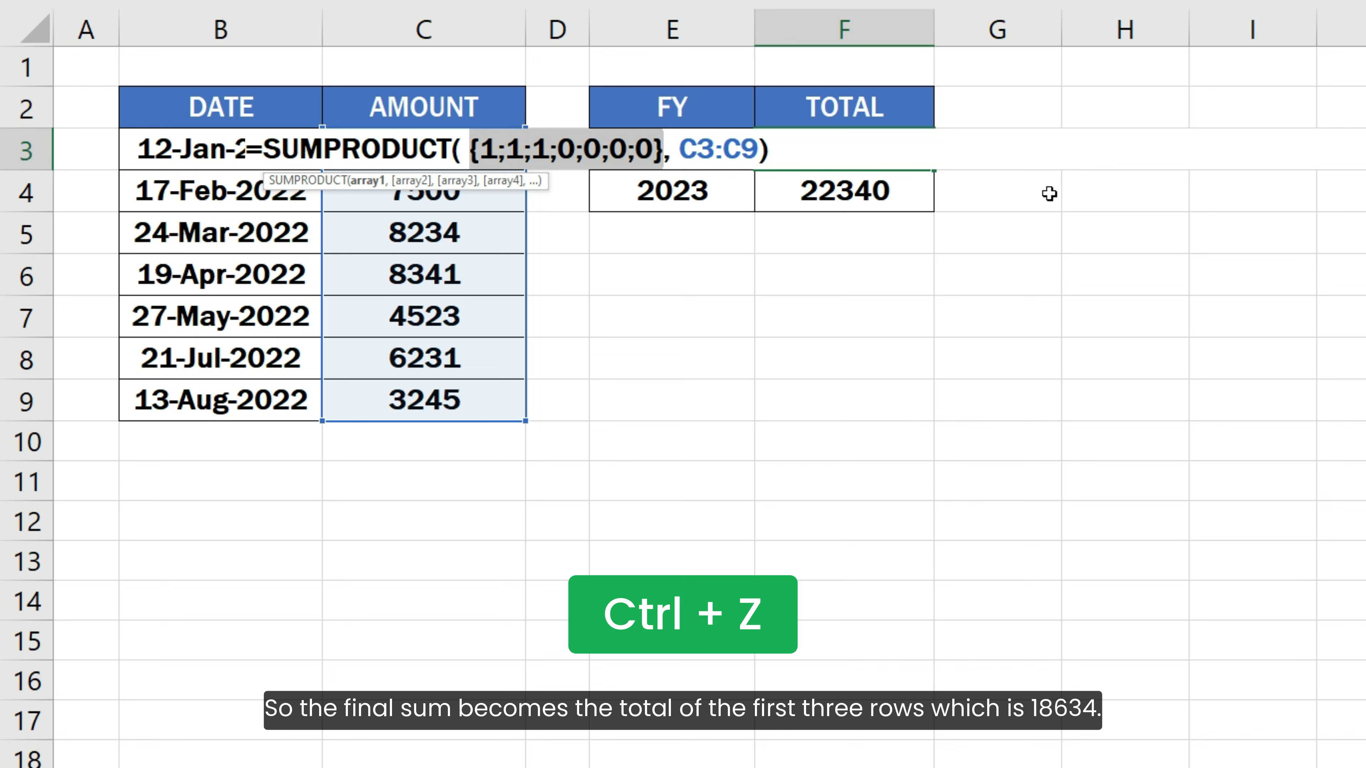
pyautogui.hotkey('ctrl', 'z')
pyautogui.click(1160, 151)
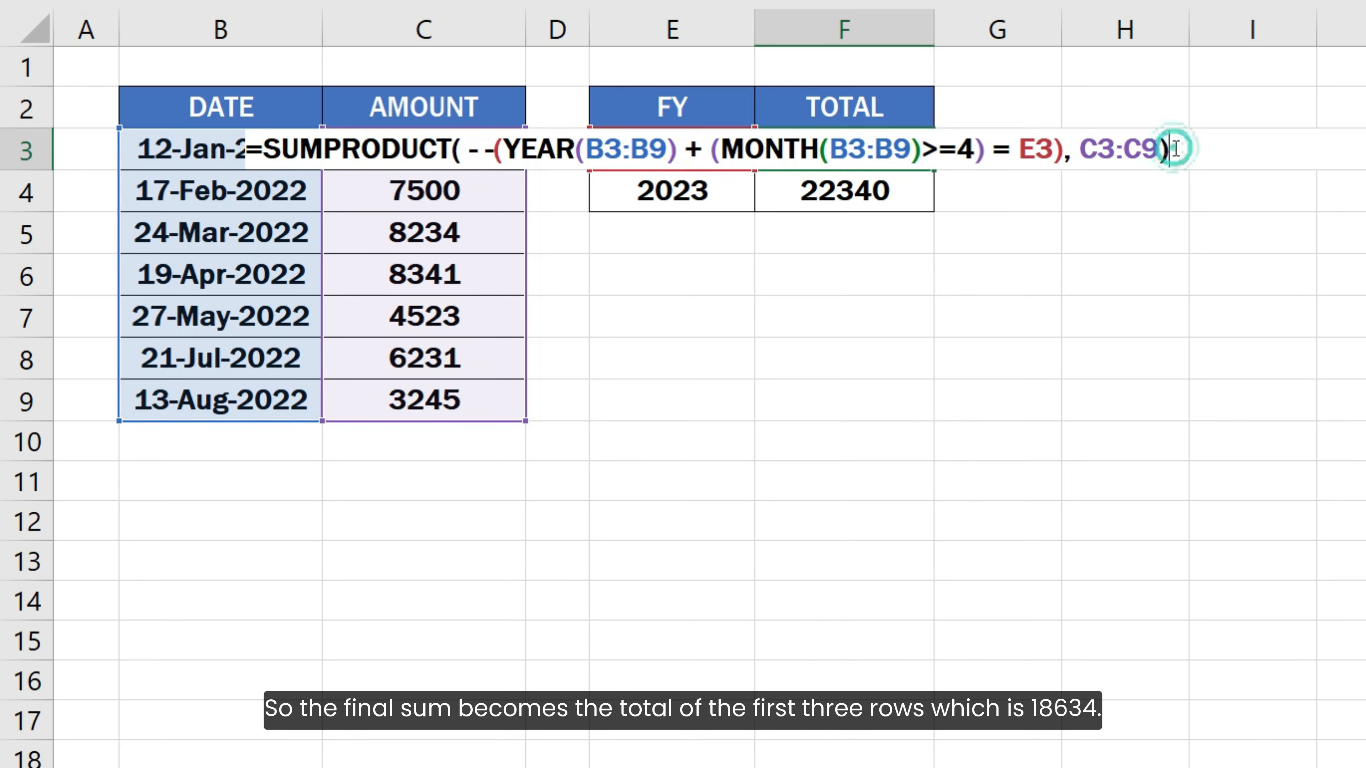
pyautogui.press('Return')
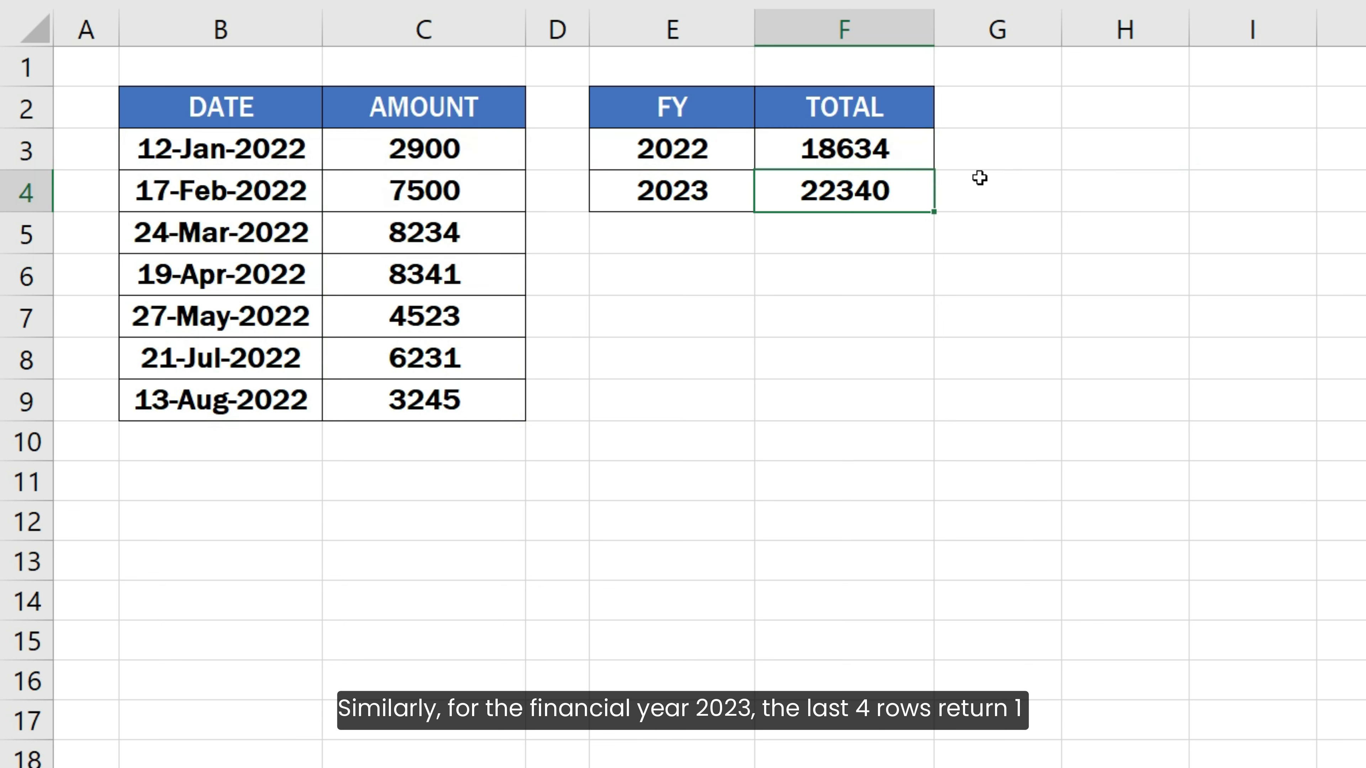
# Evaluate the first SUMPRODUCT argument in F4, with its comparison to E4, then restore the formula and finish editing.
pyautogui.press('F2')
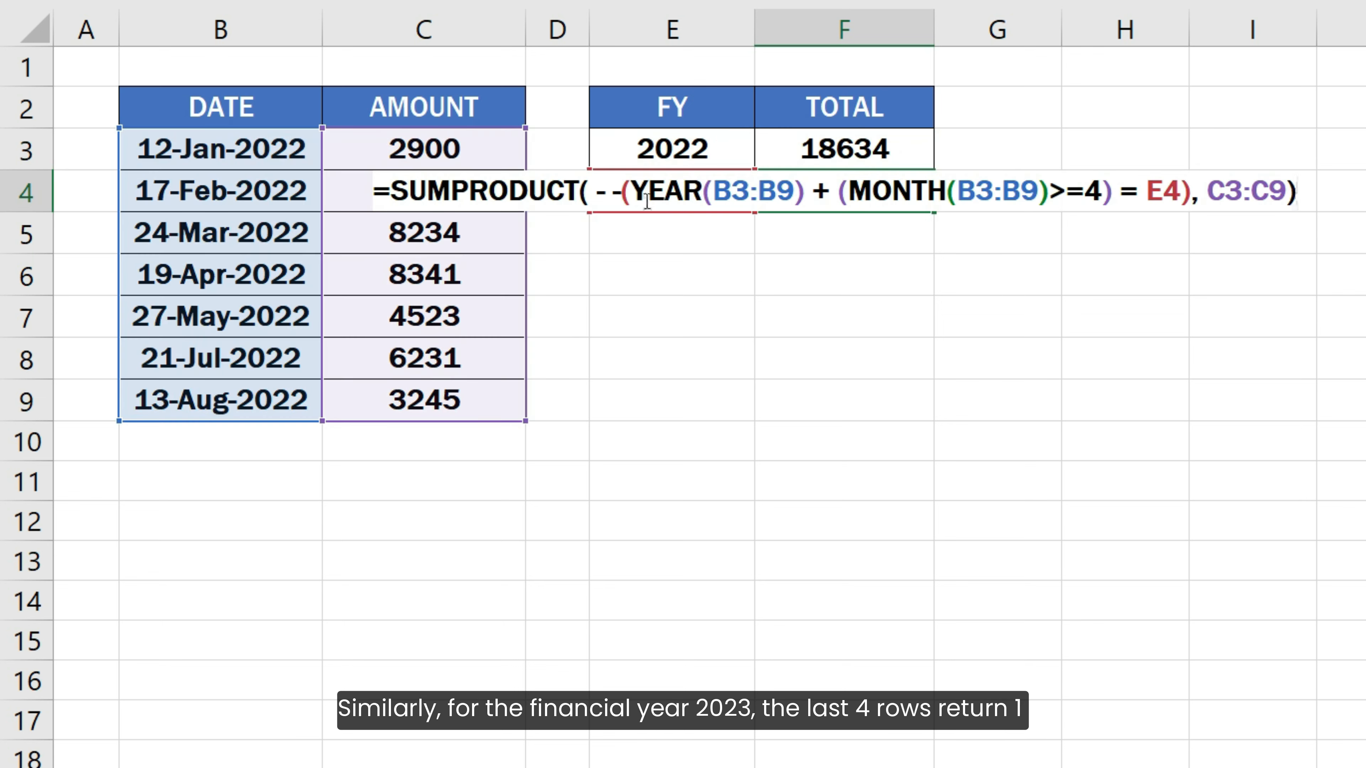
pyautogui.moveTo(594, 191); pyautogui.dragTo(1189, 192)
pyautogui.press('F9')
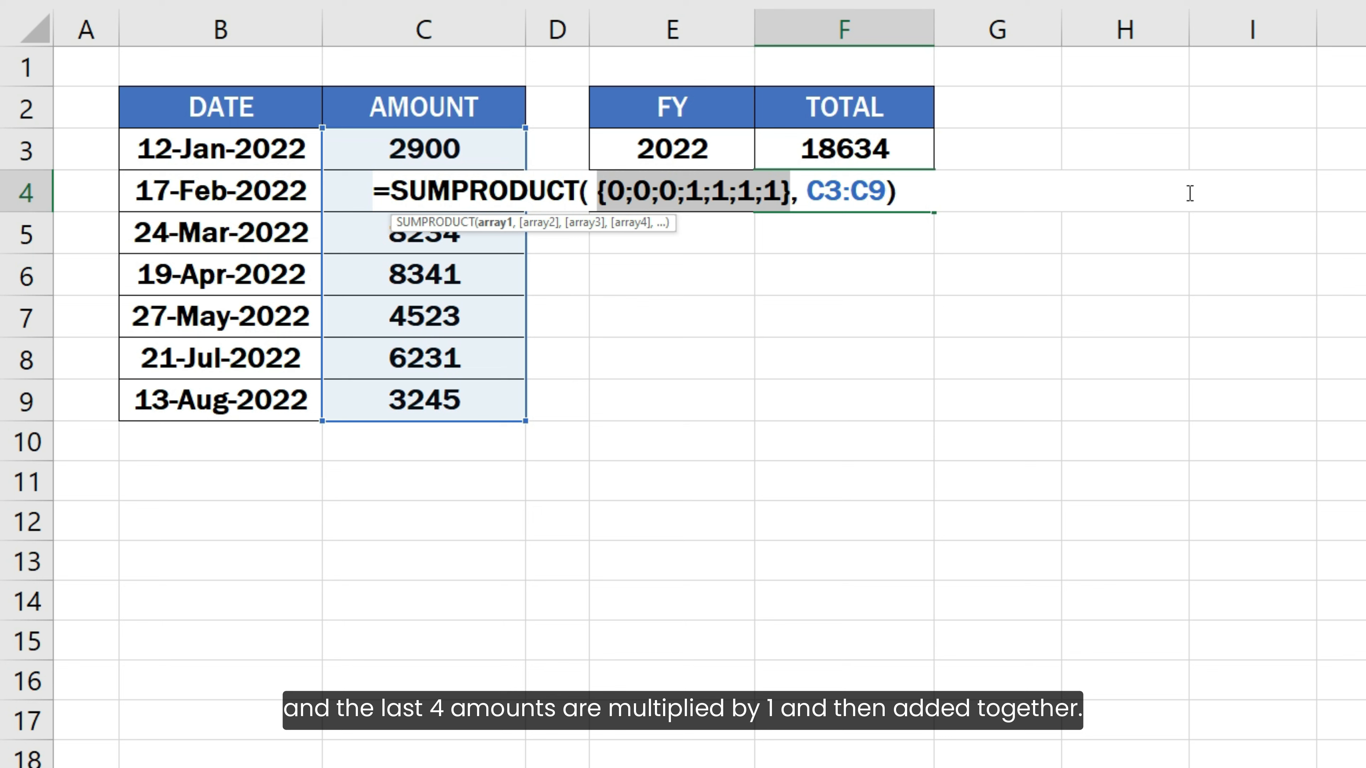
pyautogui.hotkey('ctrl', 'z')
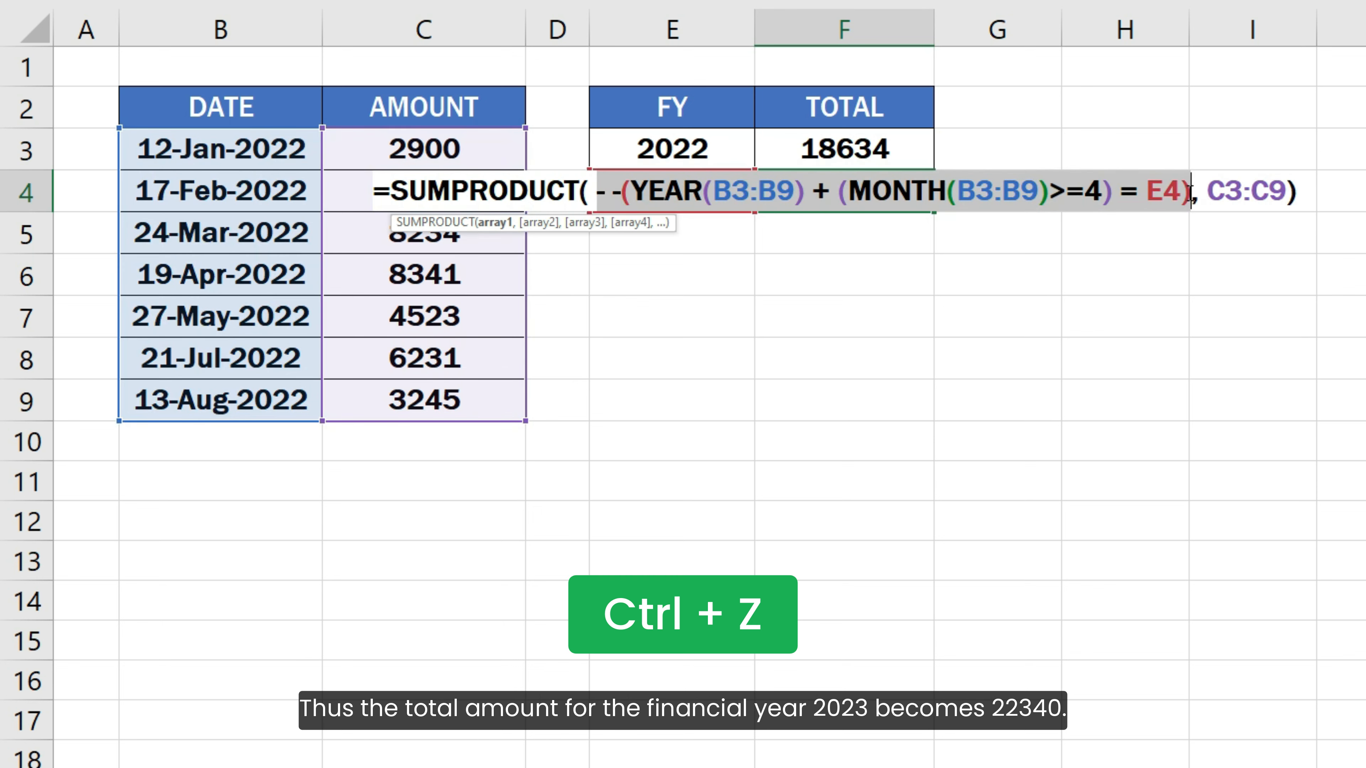
pyautogui.click(1287, 192)
pyautogui.press('Return')
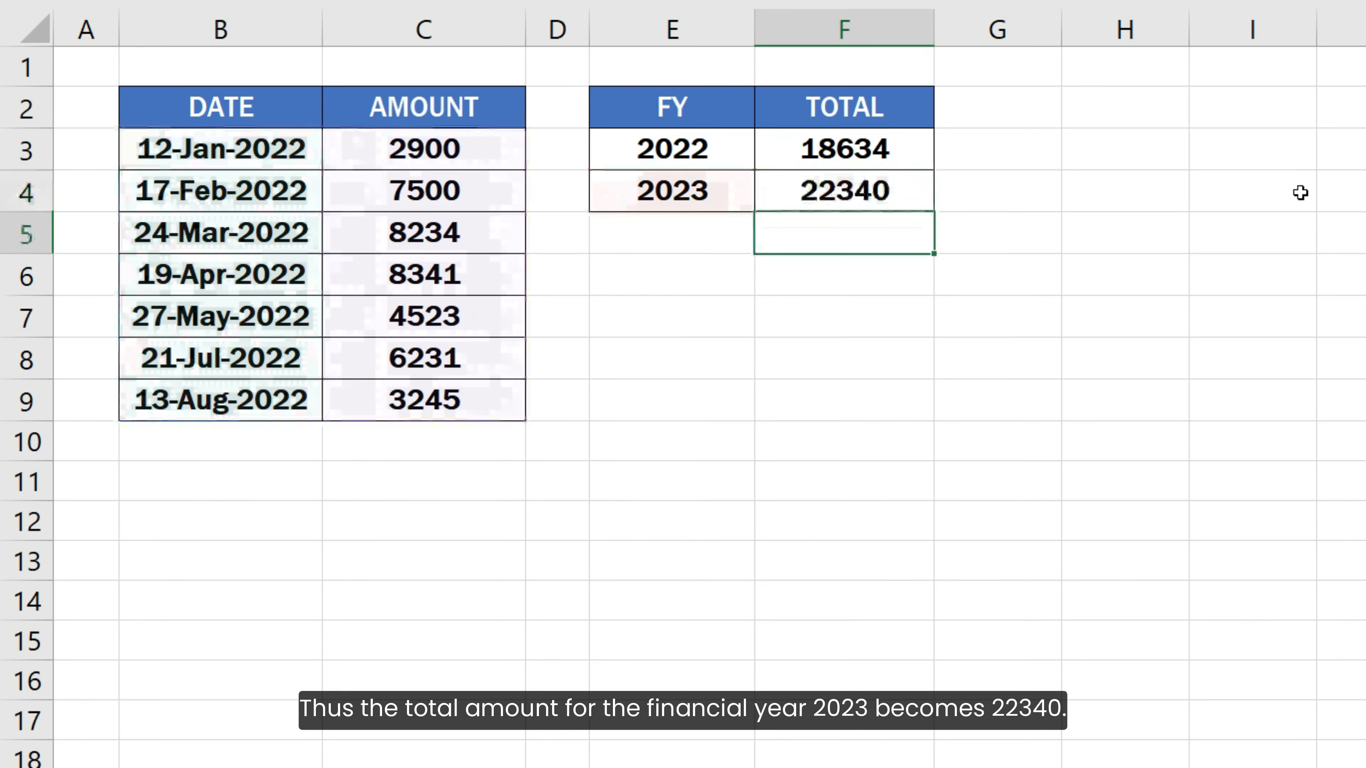